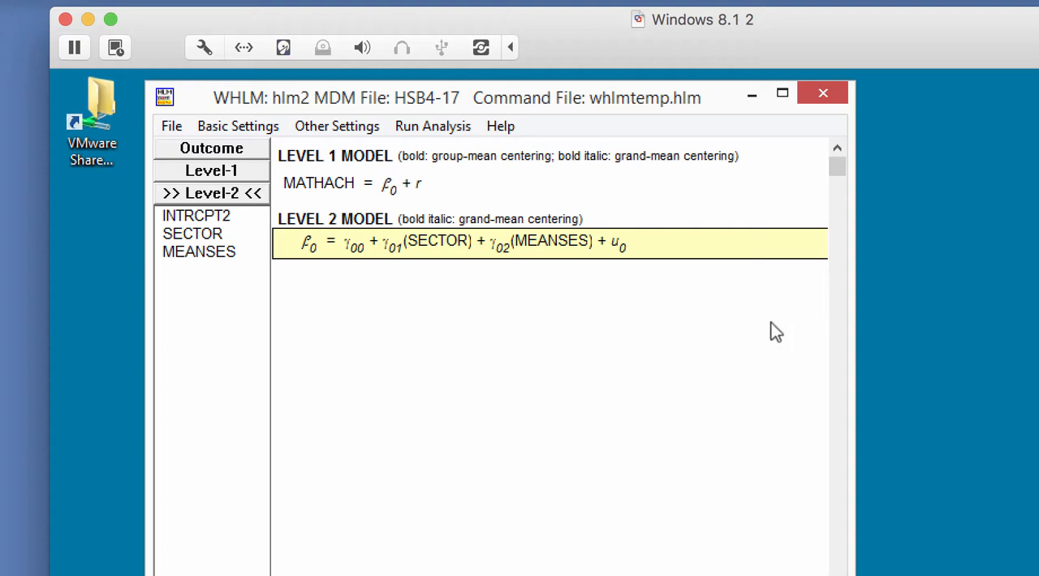
# Start a model graph of the equations and set the level-2 X focus to SECTOR
pyautogui.click(171, 127)
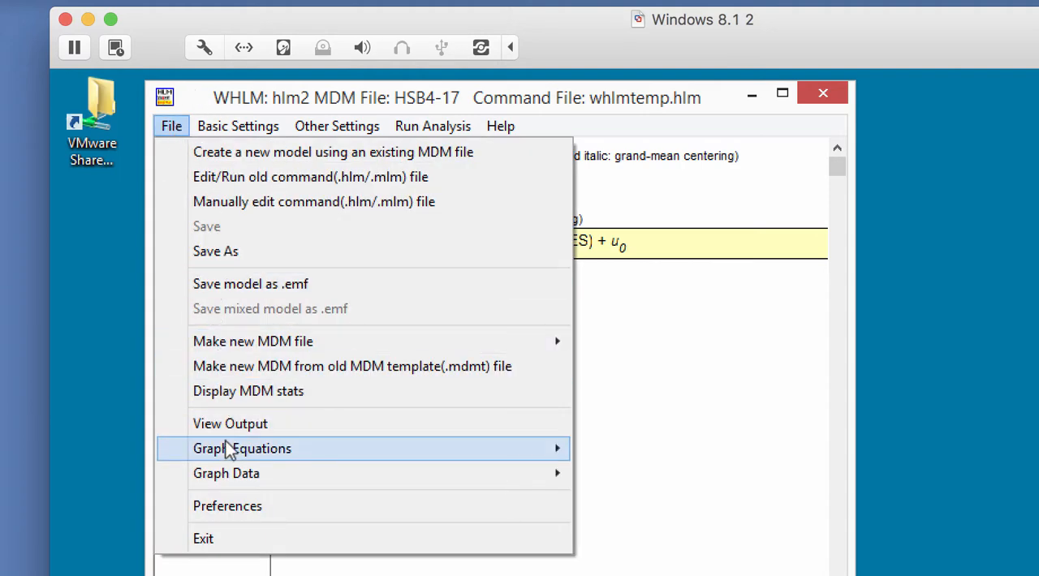
pyautogui.moveTo(227, 446)
pyautogui.click(633, 451)
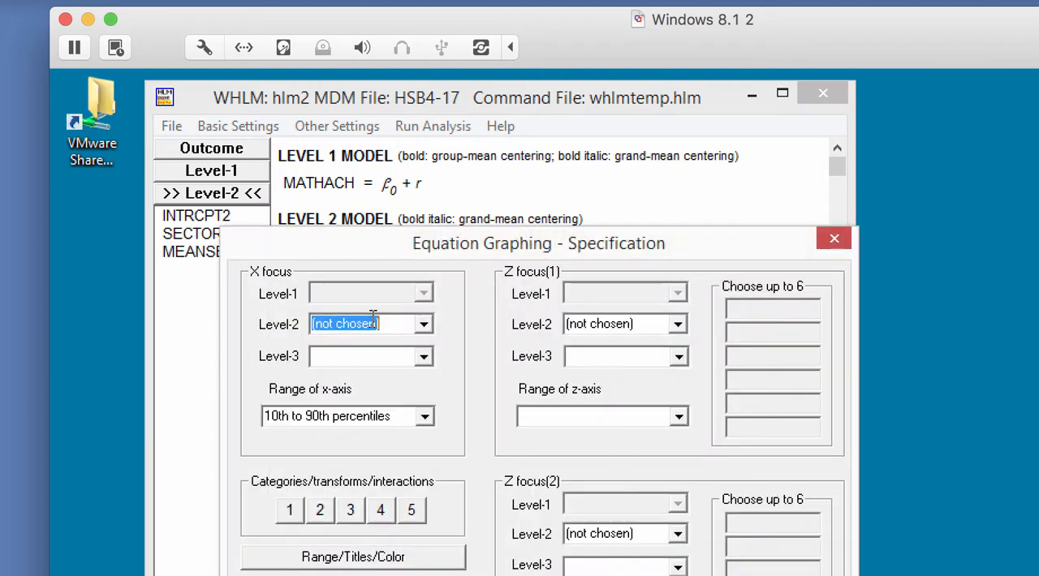
pyautogui.click(423, 324)
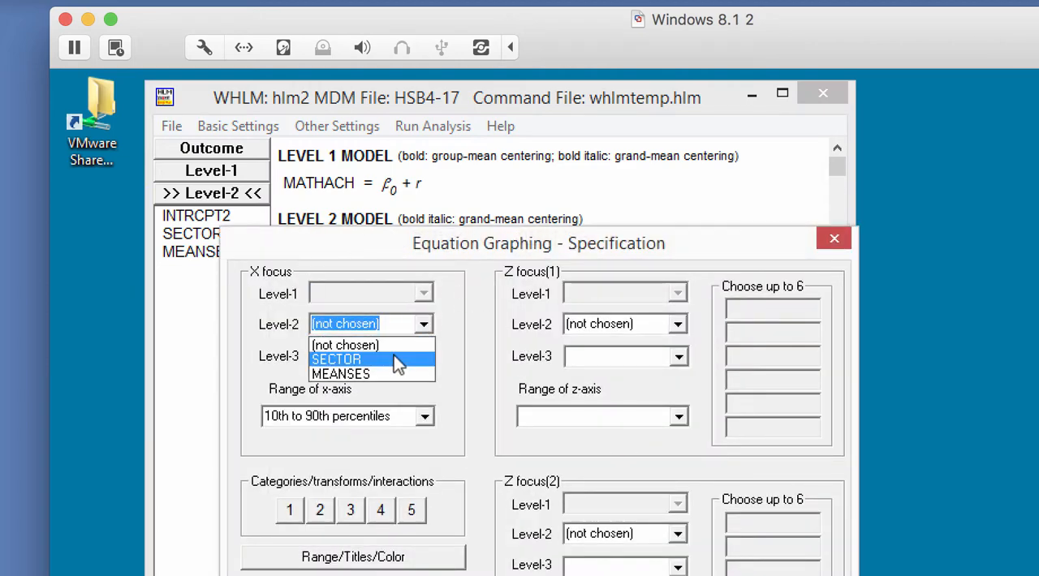
pyautogui.click(396, 359)
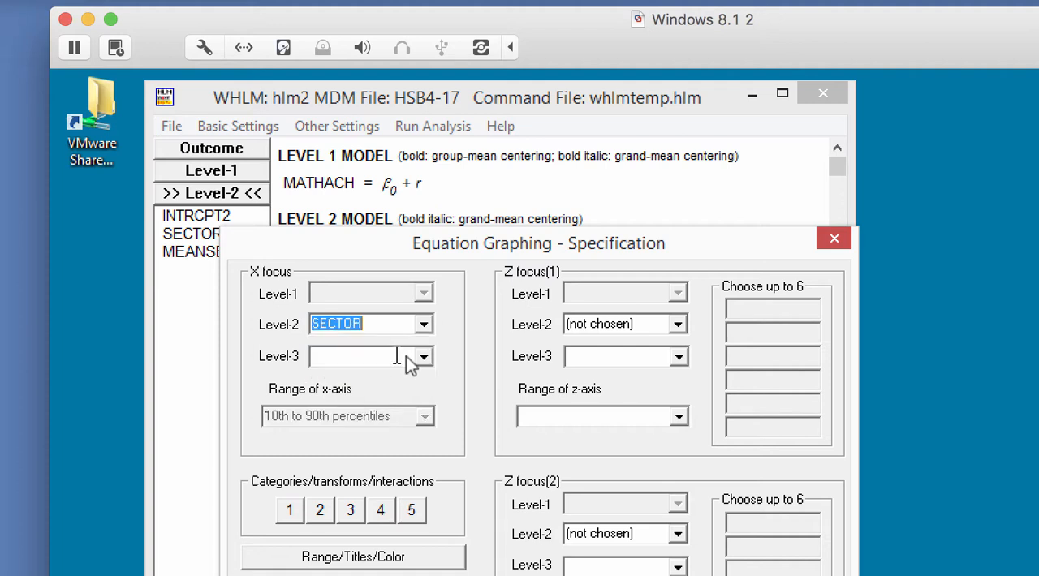
# Set the level-2 Z focus(1) to MEANSES at the 25th and 75th percentiles and generate the graph
pyautogui.click(674, 326)
pyautogui.click(625, 368)
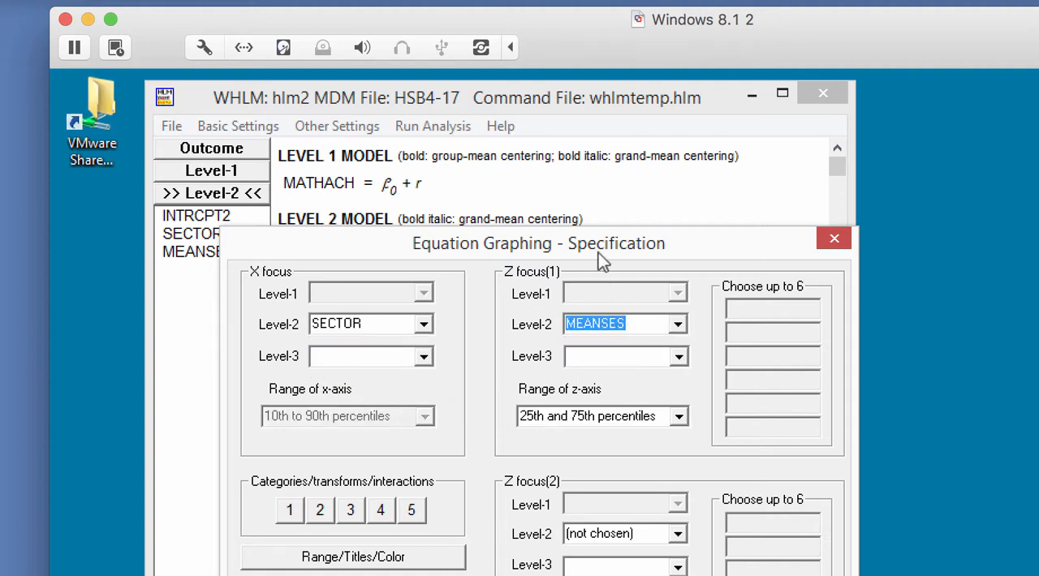
pyautogui.moveTo(599, 252); pyautogui.dragTo(586, 144)
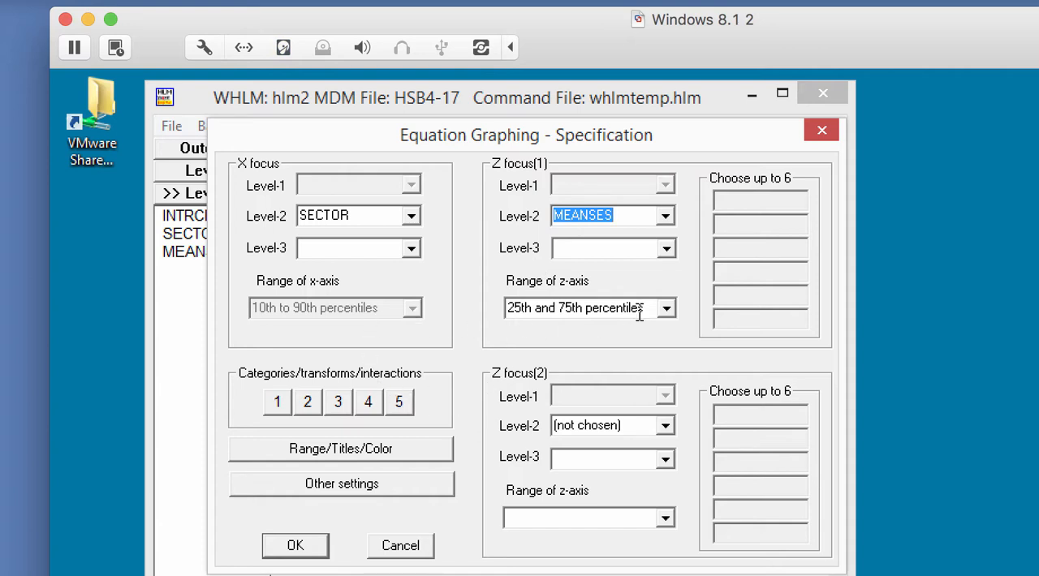
pyautogui.click(670, 311)
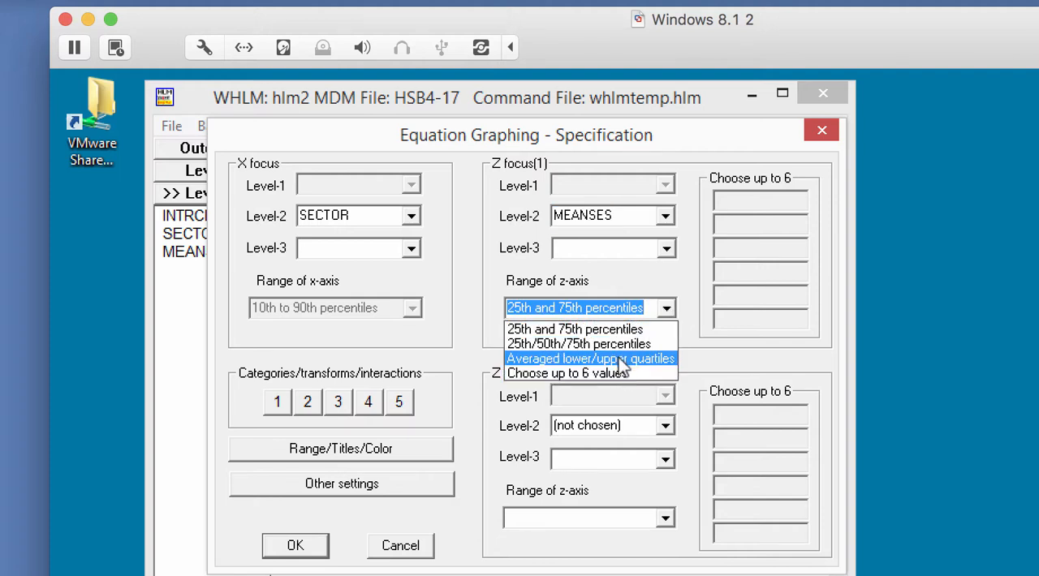
pyautogui.click(611, 331)
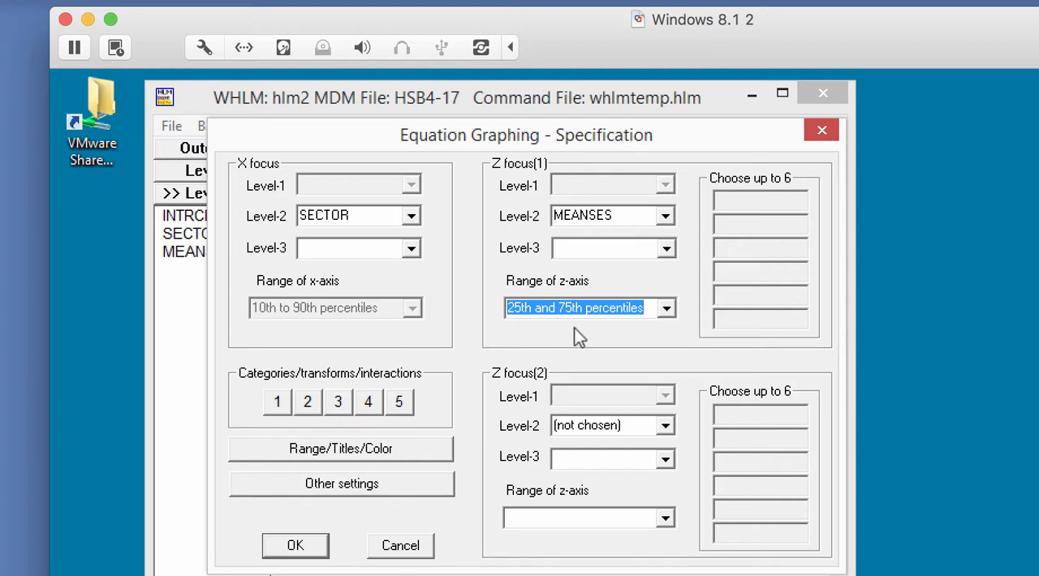
pyautogui.click(294, 548)
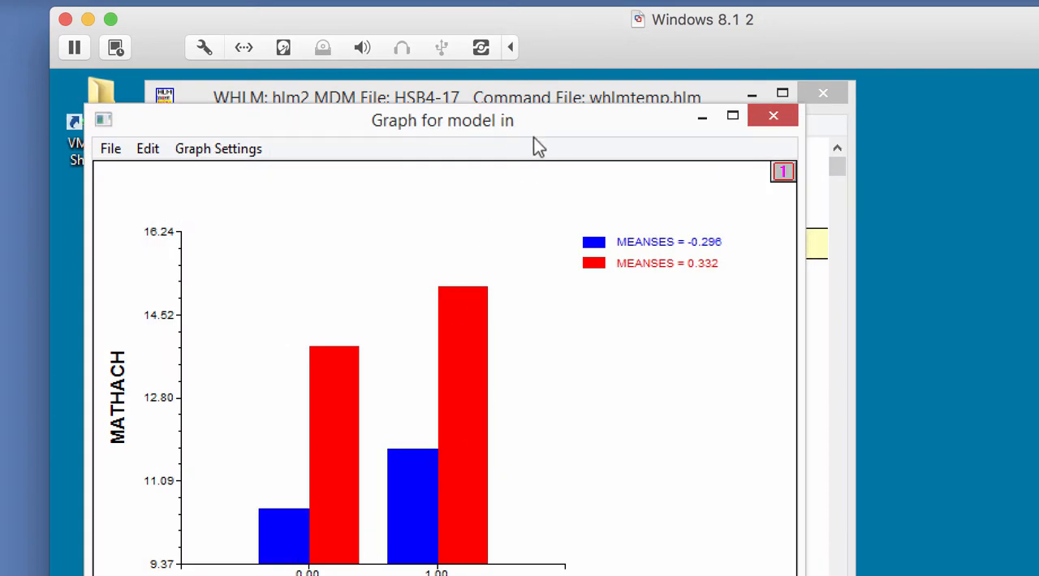
pyautogui.moveTo(532, 130); pyautogui.dragTo(594, 96)
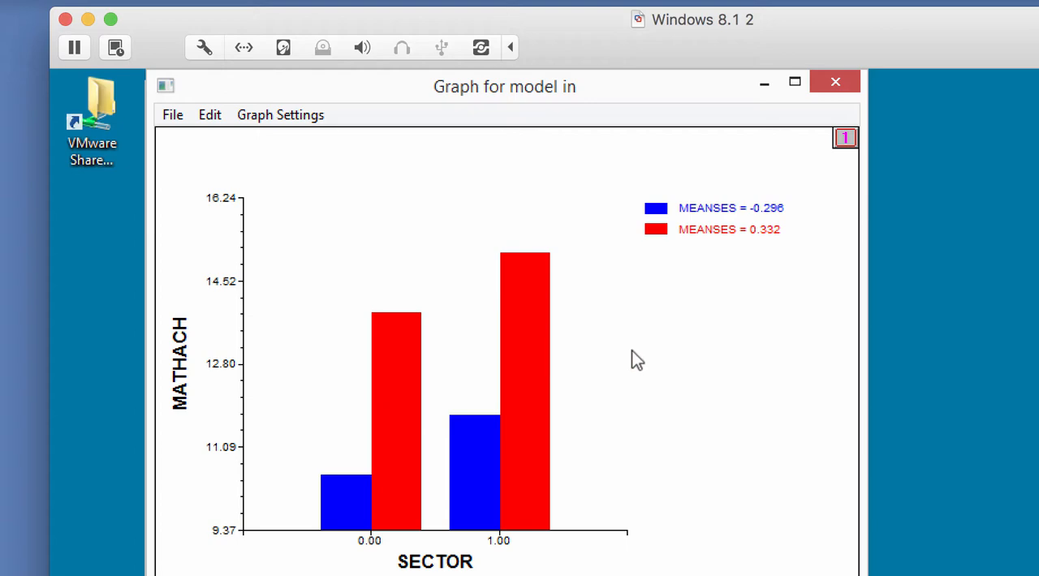
# Respecify the graph's equation with level-2 MEANSES as the X focus and level-2 SECTOR as Z focus(1)
pyautogui.click(298, 115)
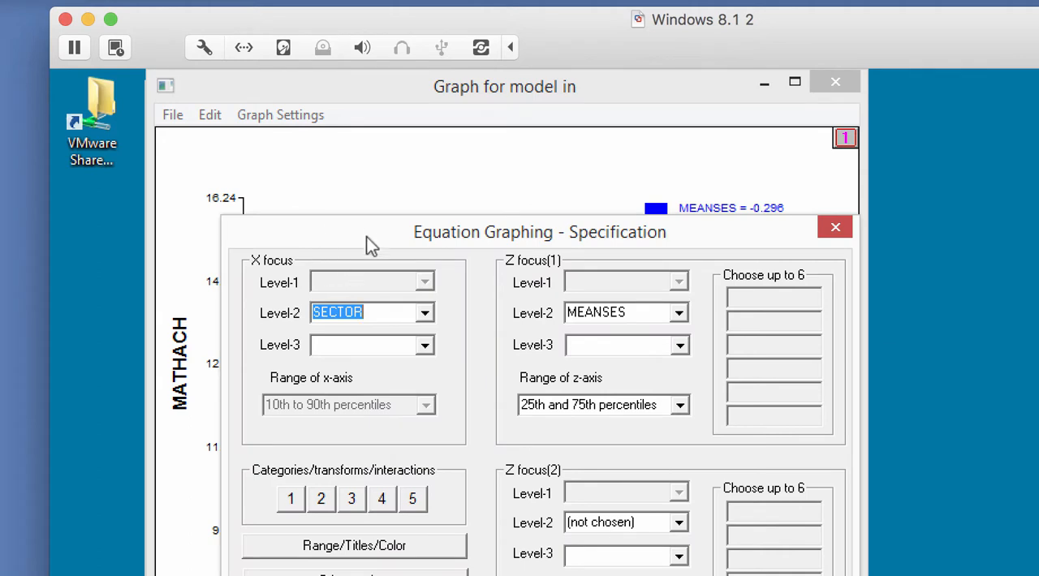
pyautogui.moveTo(366, 236); pyautogui.dragTo(341, 187)
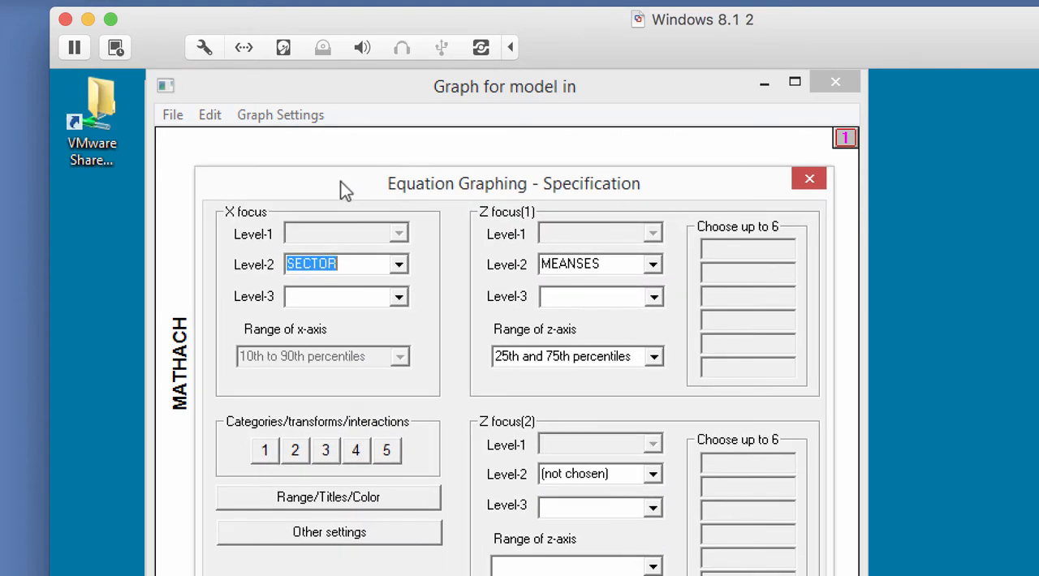
pyautogui.click(400, 272)
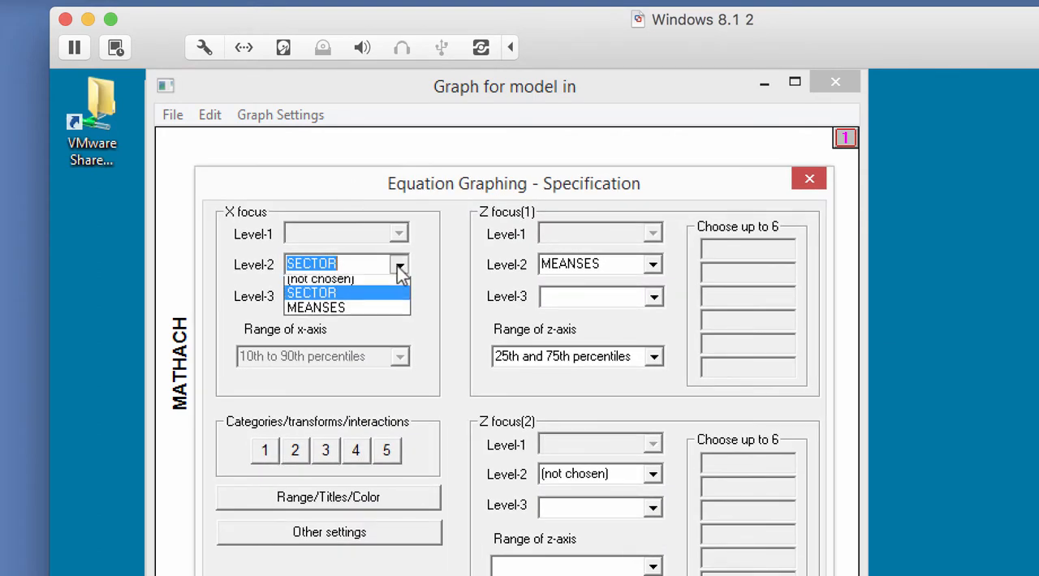
pyautogui.click(363, 310)
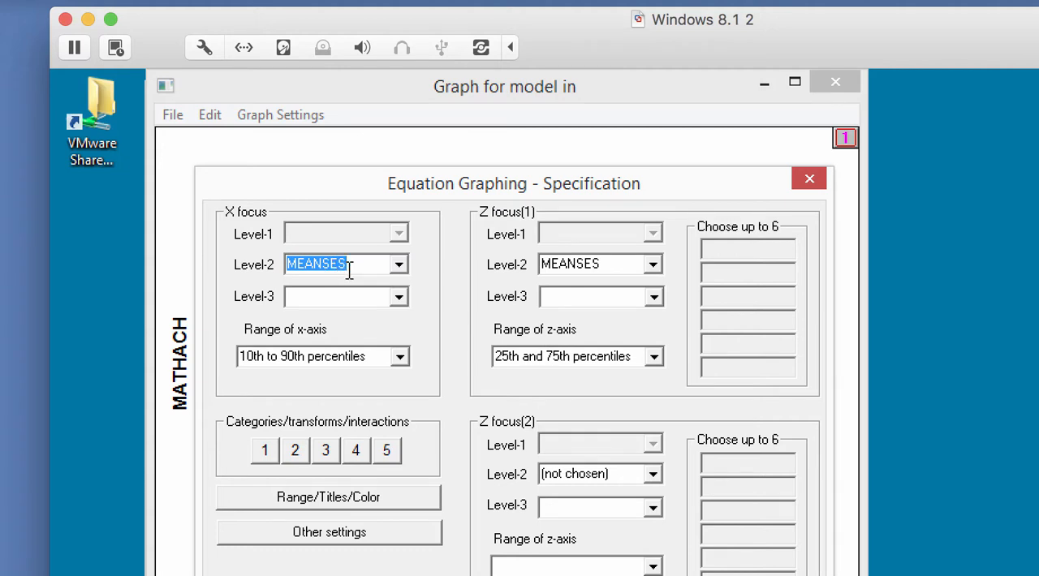
pyautogui.click(654, 266)
pyautogui.click(625, 298)
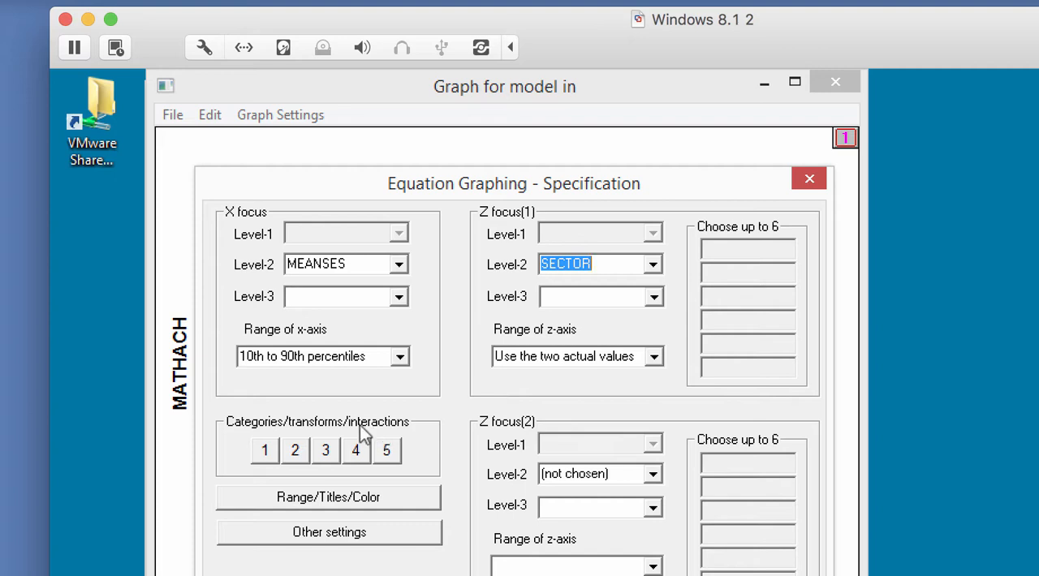
# Set the x-axis range to Entire range and redraw the MEANSES by SECTOR graph
pyautogui.click(399, 358)
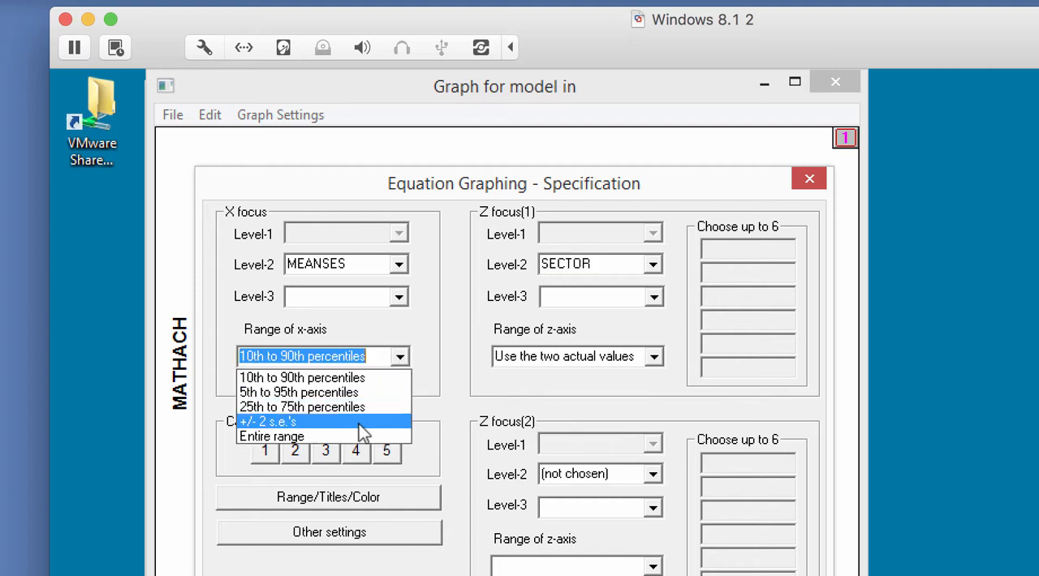
pyautogui.click(357, 439)
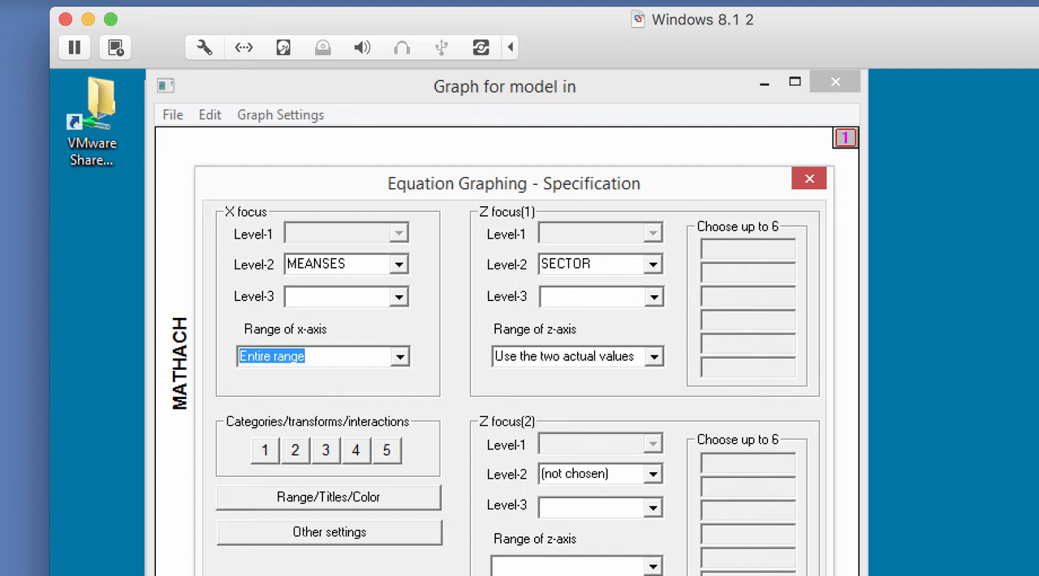
pyautogui.moveTo(552, 188); pyautogui.dragTo(547, 156)
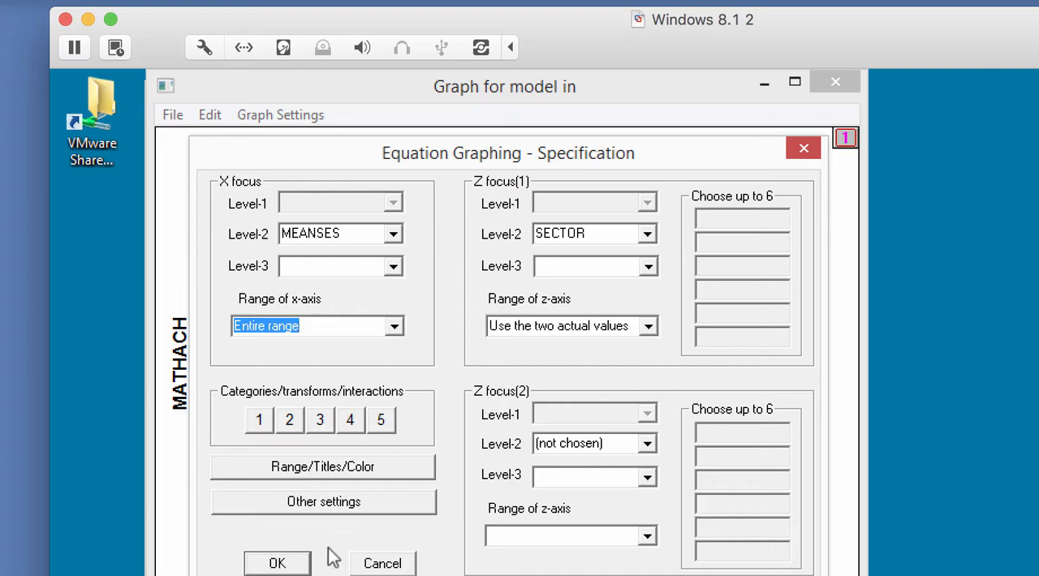
pyautogui.click(294, 568)
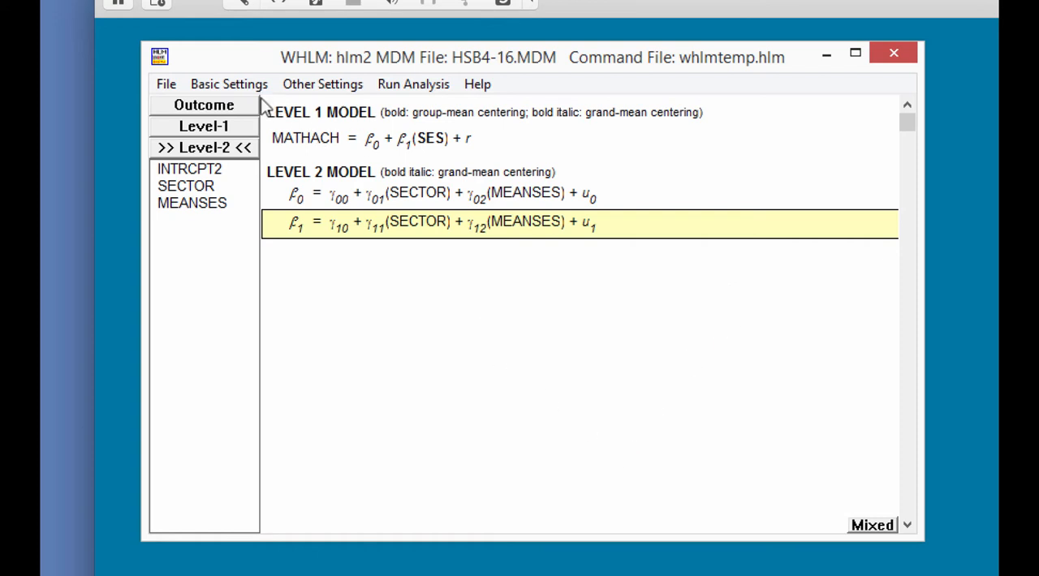
# Start a model graph for the HSB4-16 model with level-1 SES as the X focus over the entire range
pyautogui.click(165, 88)
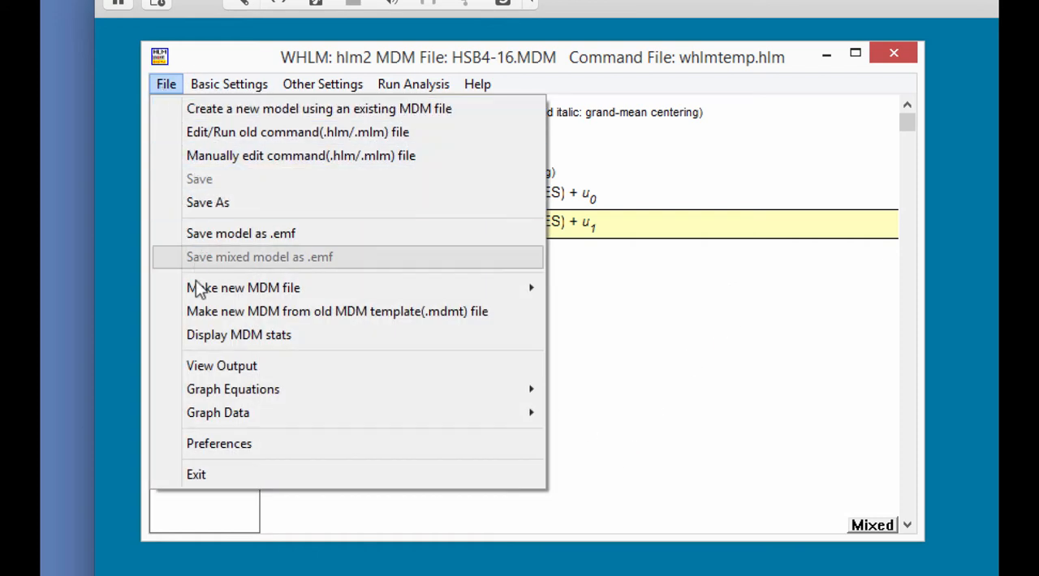
pyautogui.moveTo(240, 396)
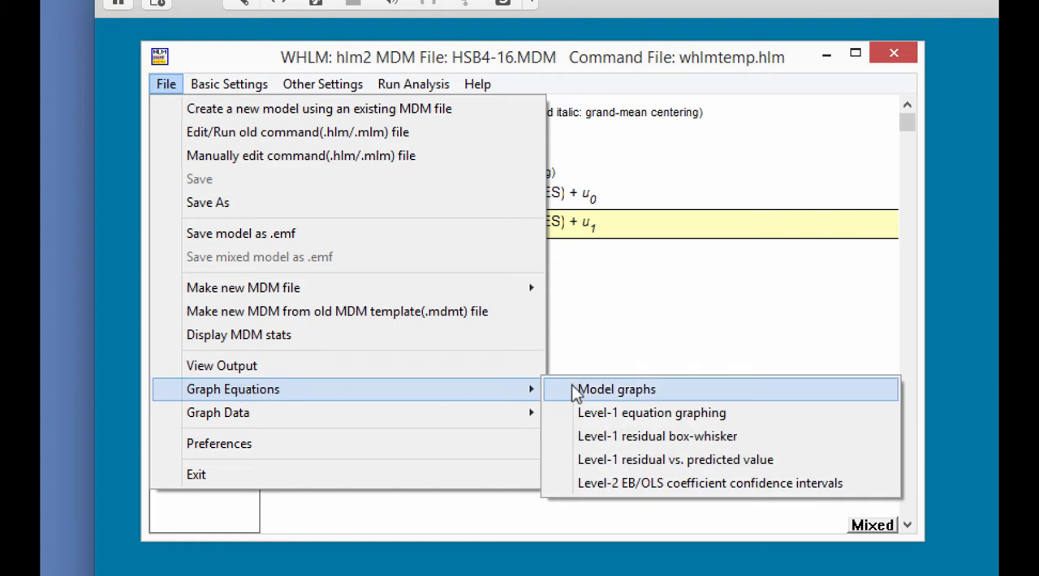
pyautogui.click(616, 390)
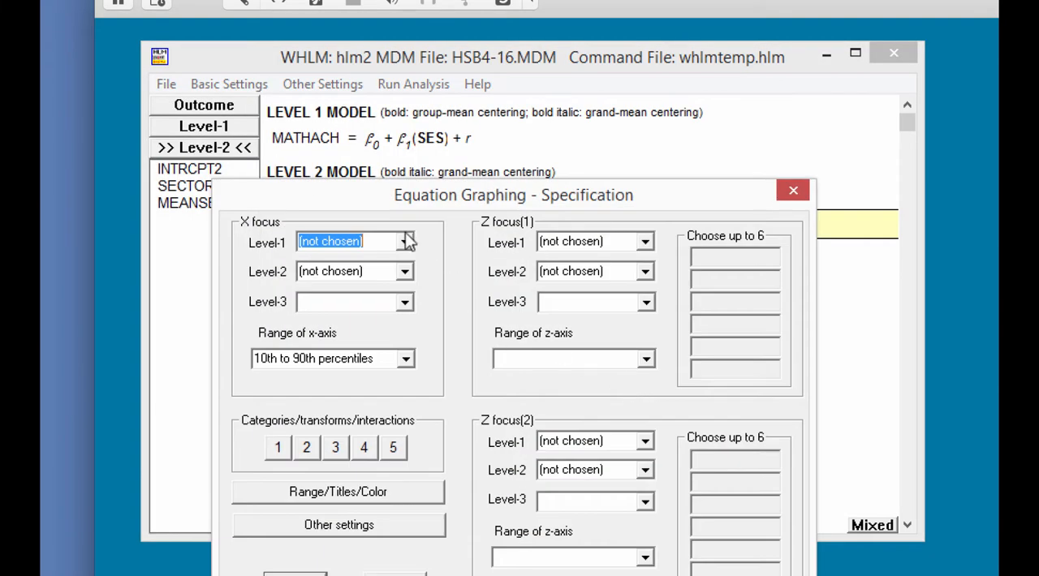
pyautogui.click(406, 242)
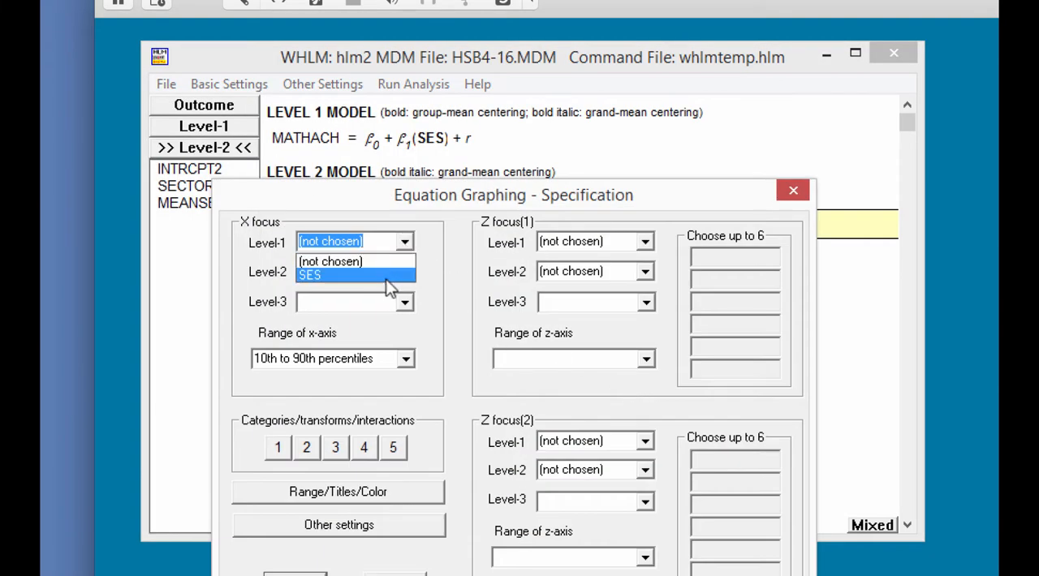
pyautogui.click(388, 274)
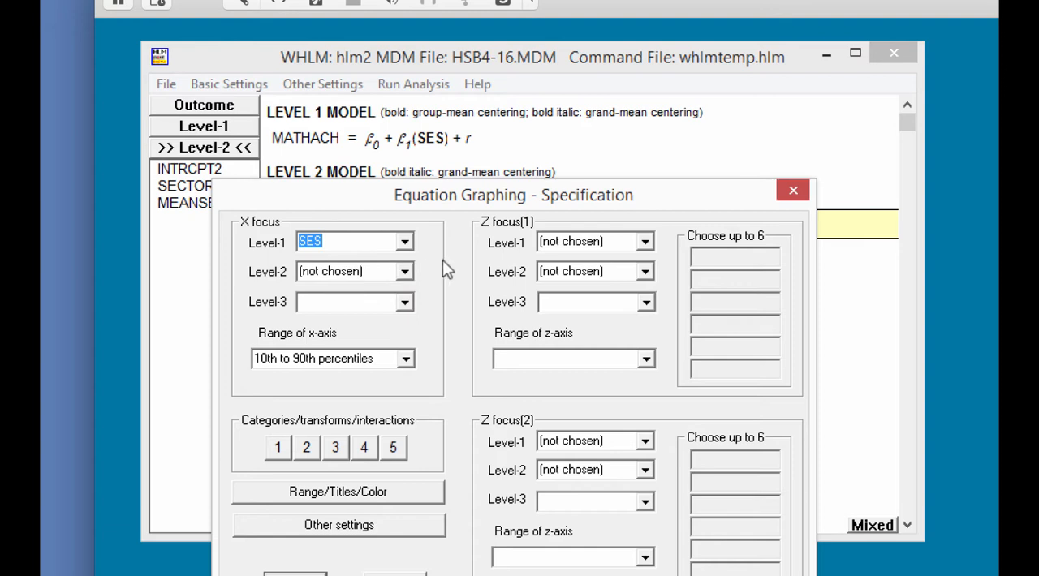
pyautogui.click(405, 359)
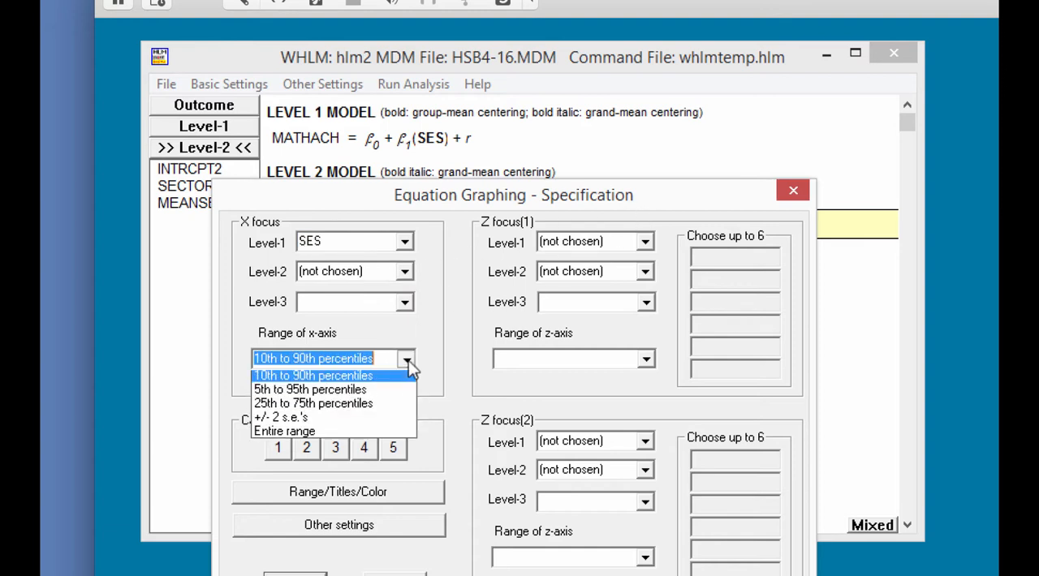
pyautogui.click(371, 431)
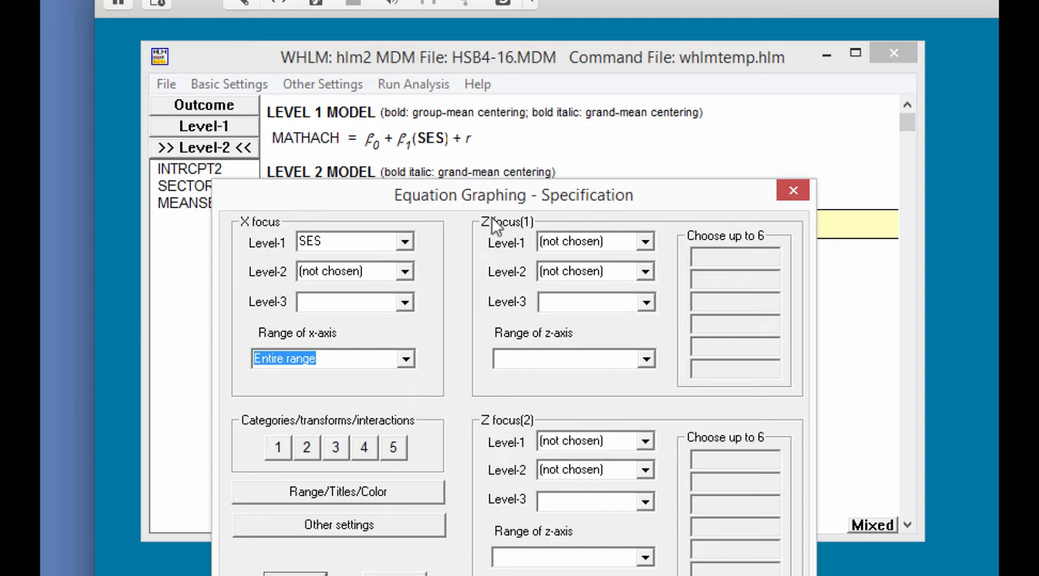
# Set the level-2 Z focus(1) to SECTOR and generate the graph
pyautogui.moveTo(494, 203); pyautogui.dragTo(494, 115)
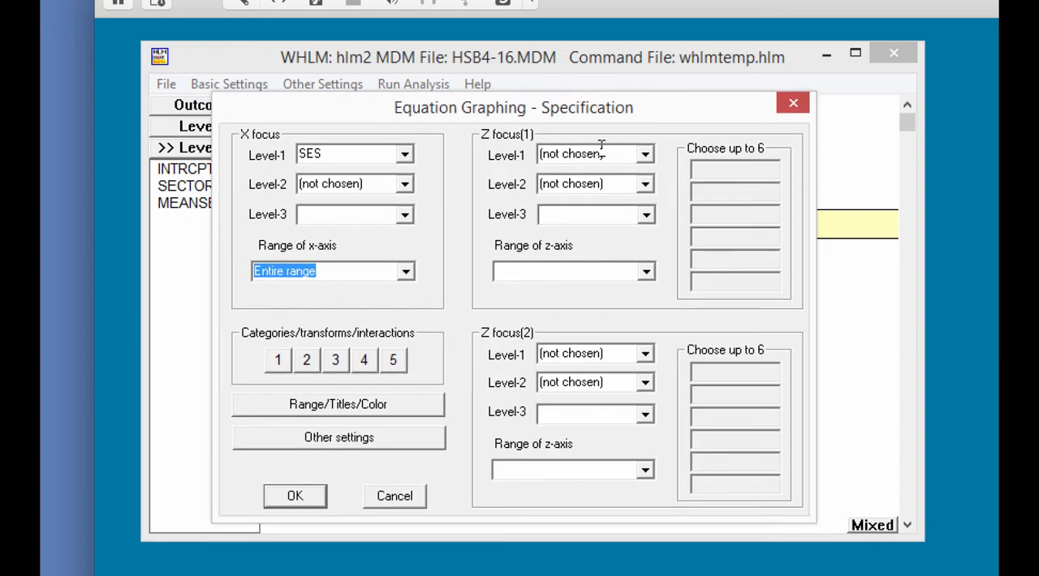
pyautogui.click(645, 184)
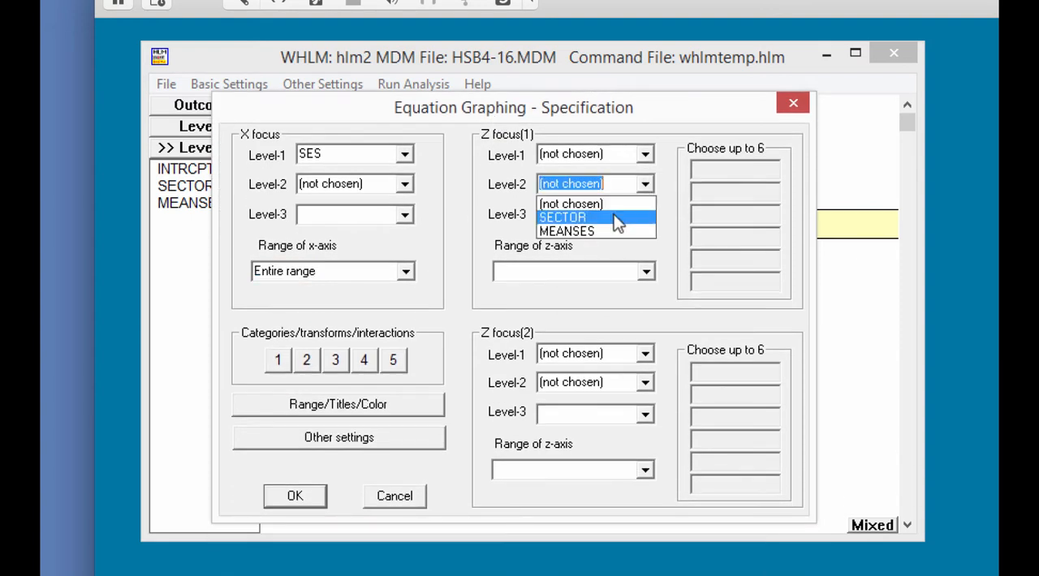
pyautogui.click(617, 218)
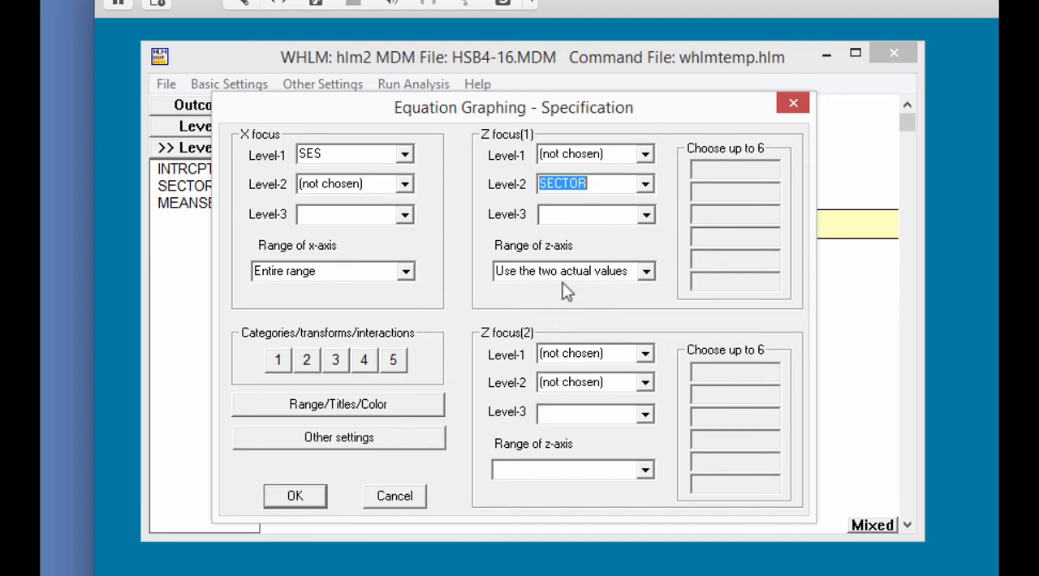
pyautogui.click(315, 507)
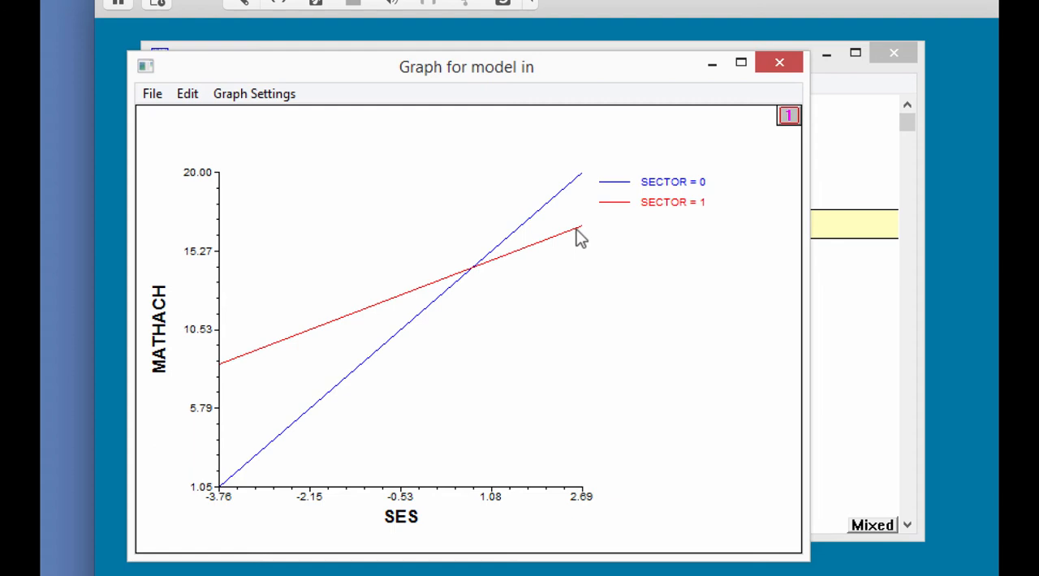
# Change the graph's level-2 Z focus(1) to MEANSES at the 25th/50th/75th percentiles and redraw the SES graph
pyautogui.click(266, 97)
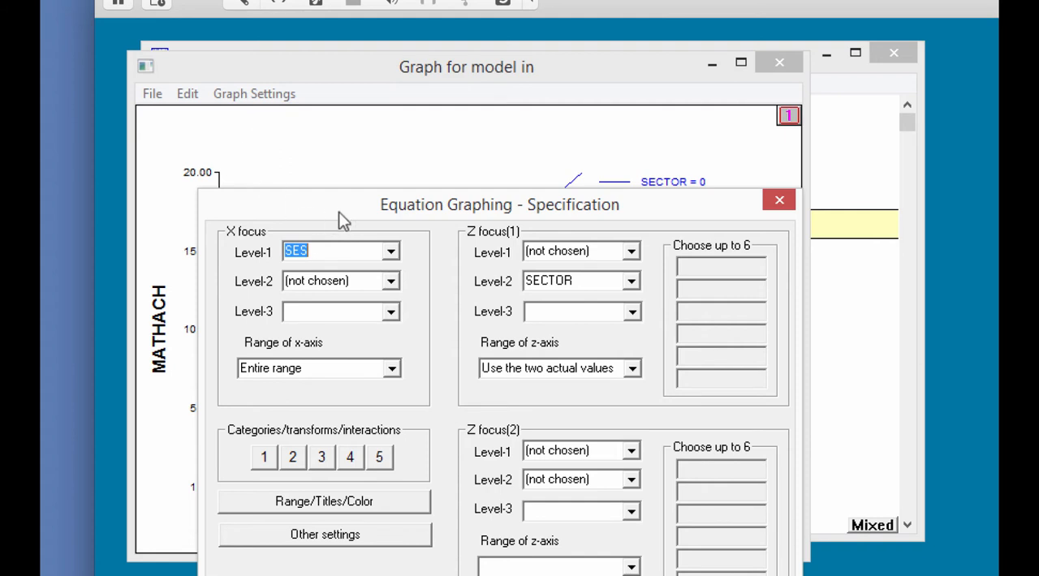
pyautogui.moveTo(339, 211); pyautogui.dragTo(353, 137)
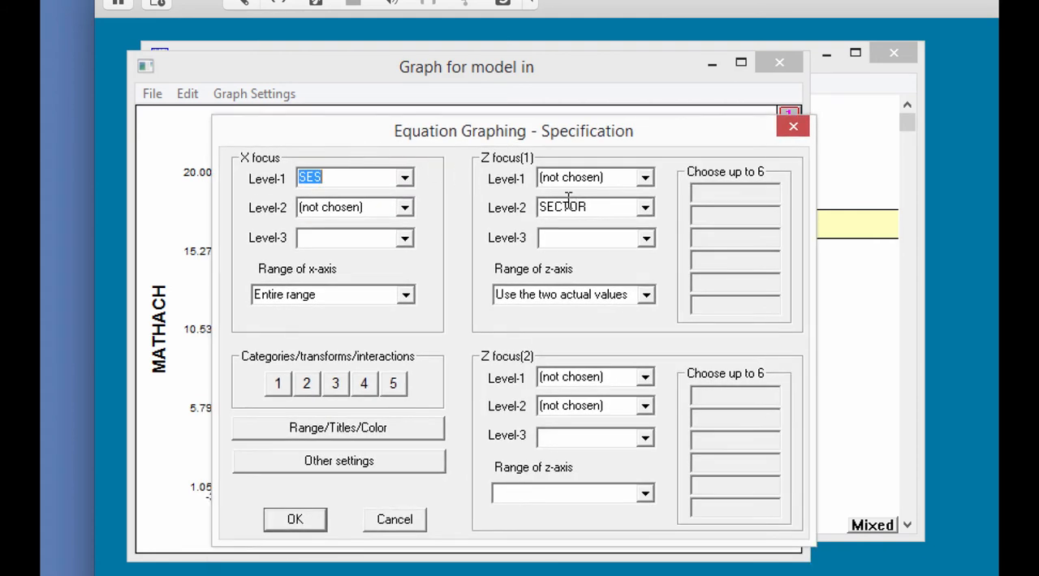
pyautogui.click(645, 207)
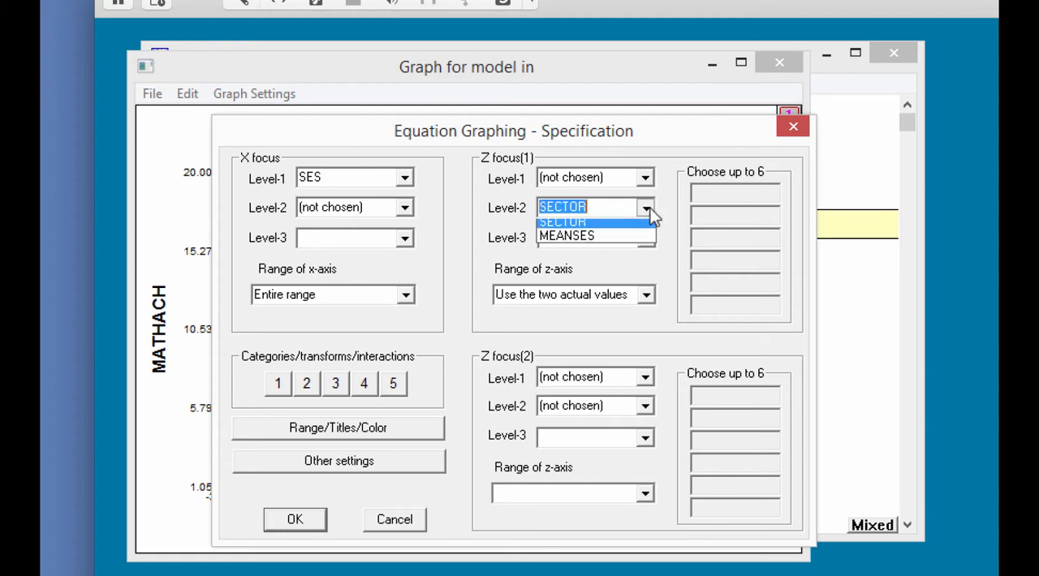
pyautogui.click(621, 249)
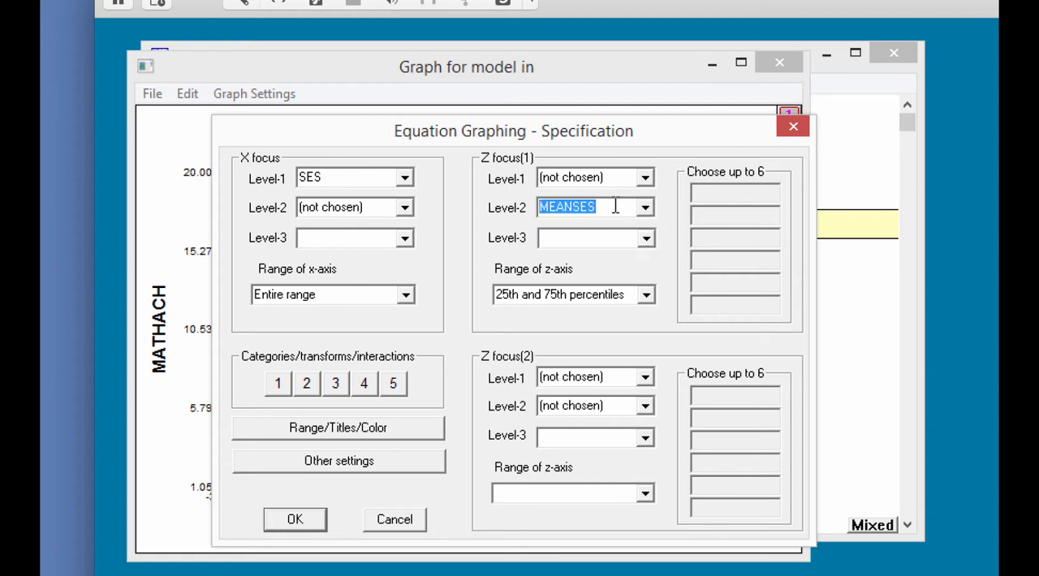
pyautogui.click(647, 295)
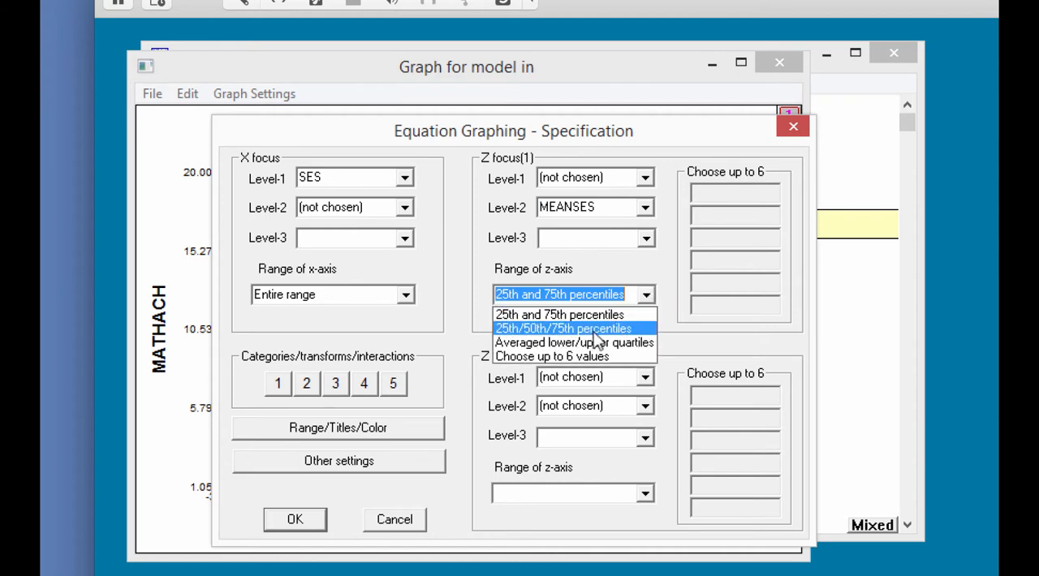
pyautogui.click(594, 330)
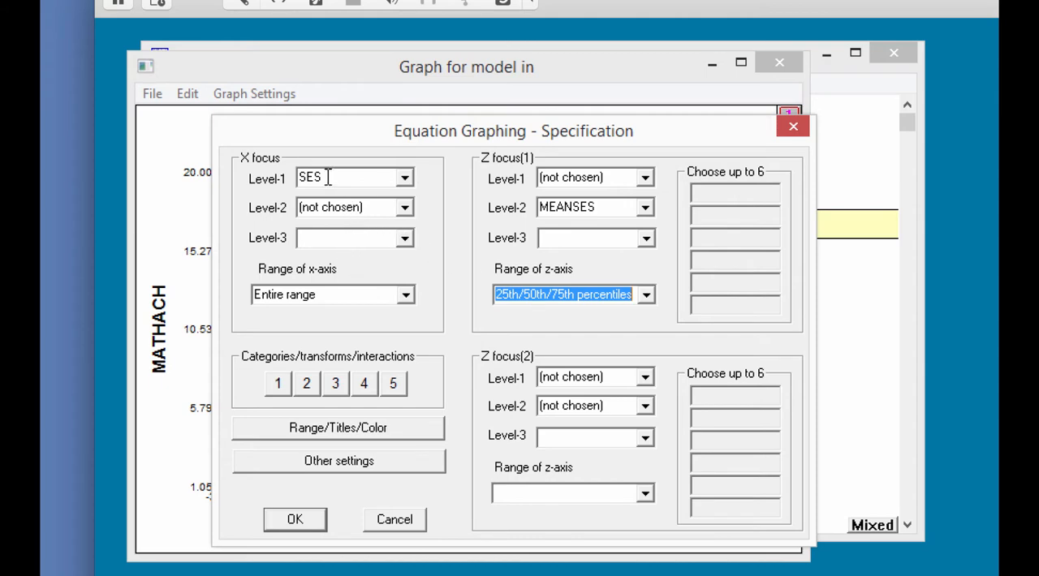
pyautogui.click(292, 523)
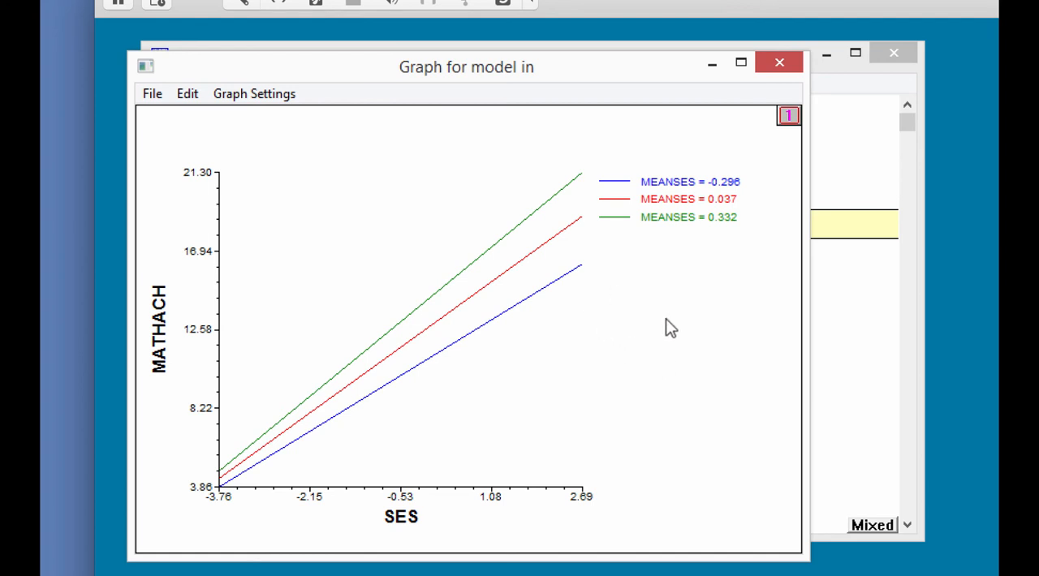
# Add level-2 SECTOR as Z focus(2), redraw the graph, and widen the graph window to fit the full legend
pyautogui.click(273, 99)
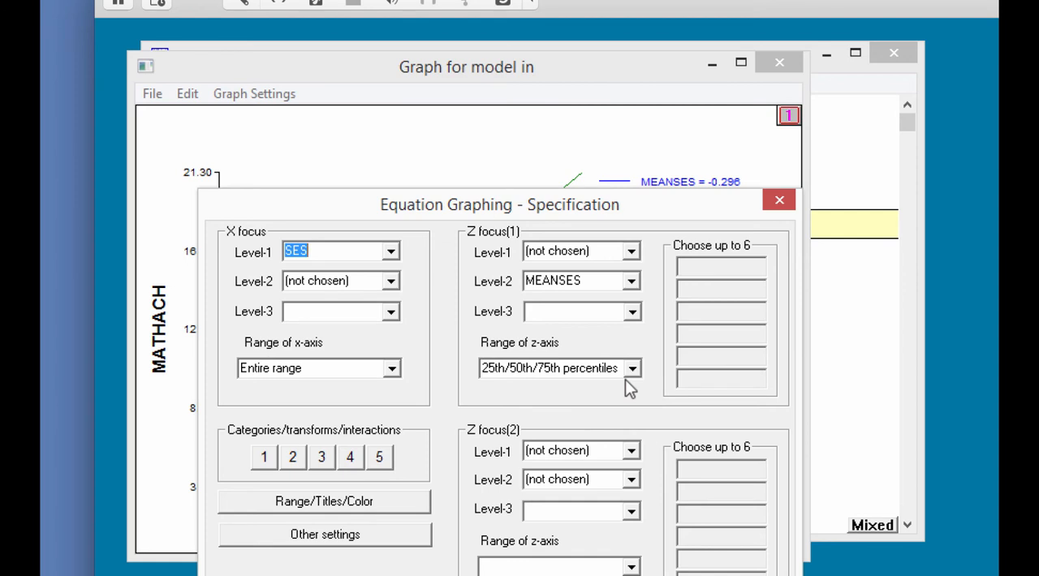
pyautogui.click(631, 480)
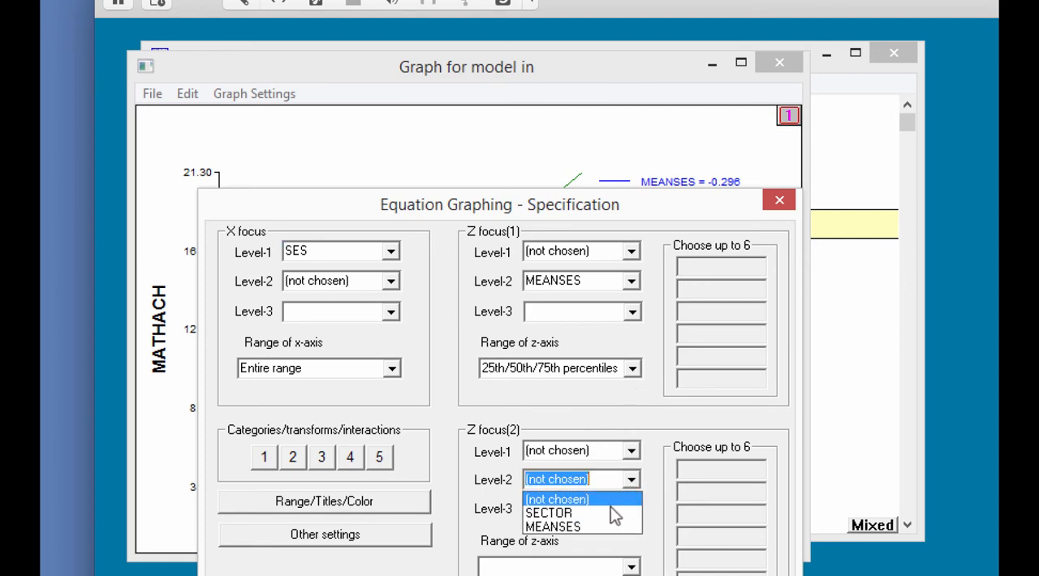
pyautogui.click(612, 514)
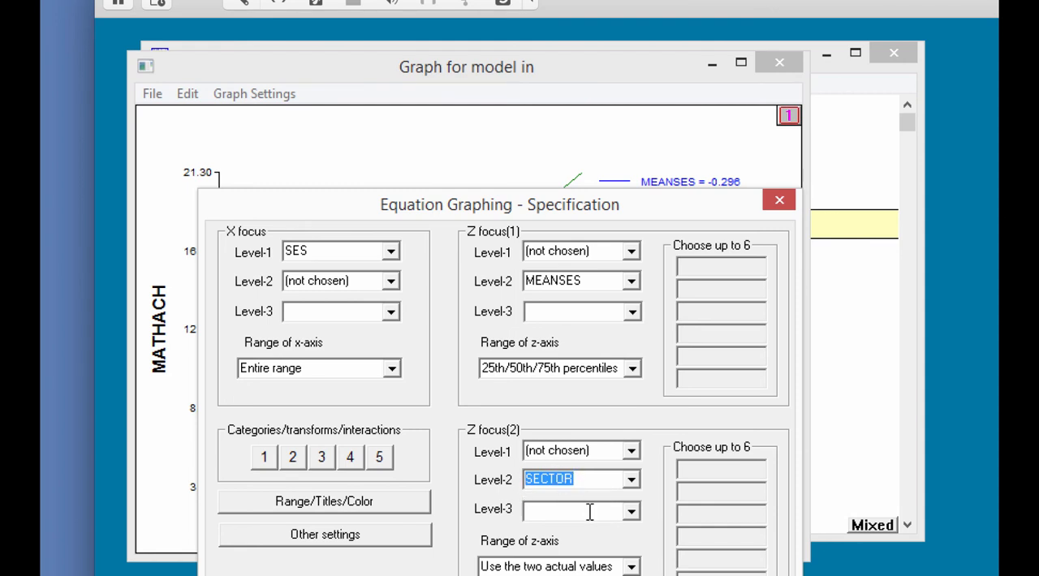
pyautogui.moveTo(553, 219); pyautogui.dragTo(541, 159)
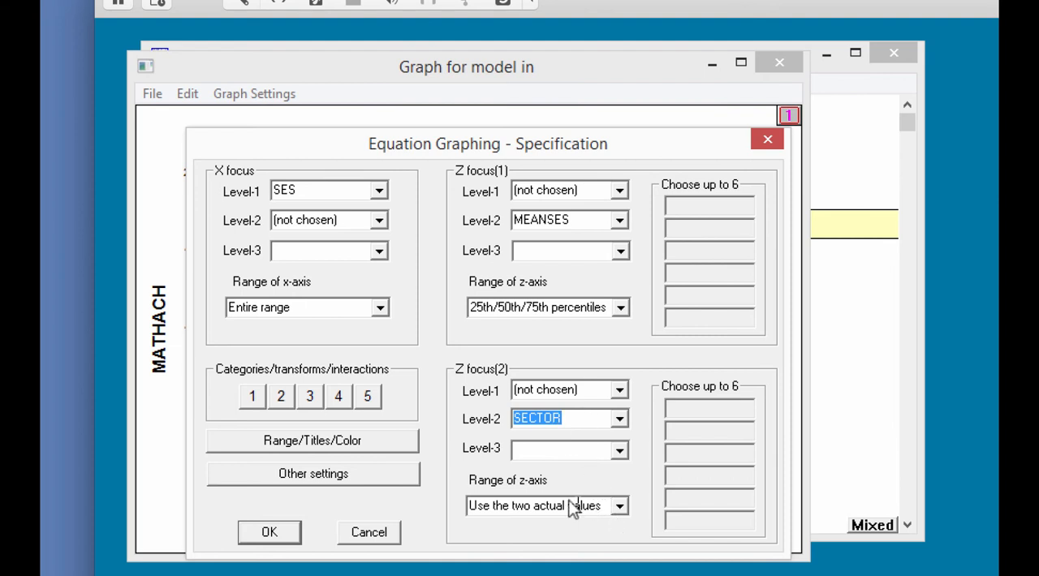
pyautogui.click(274, 536)
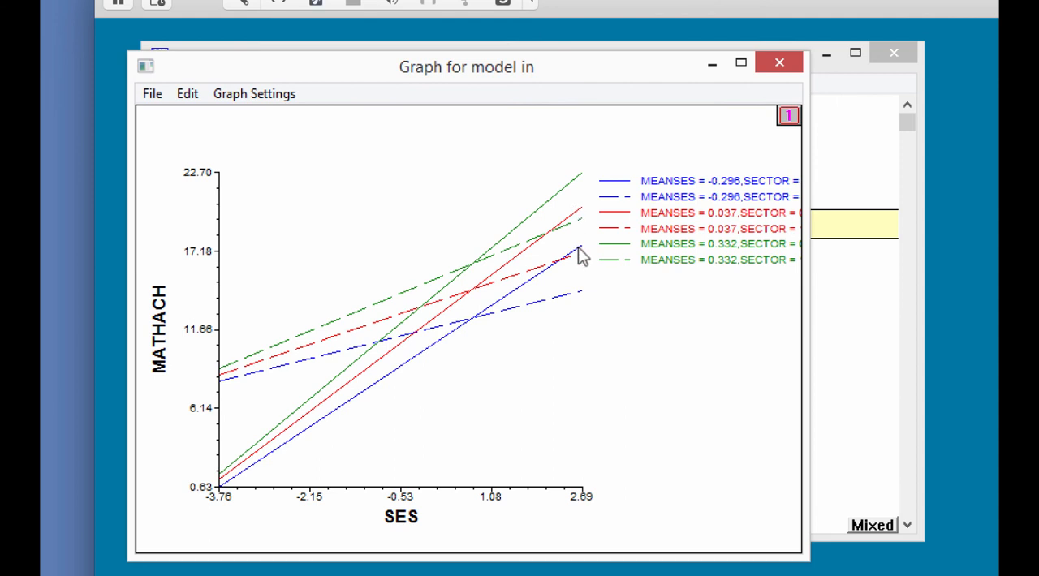
pyautogui.moveTo(808, 304); pyautogui.dragTo(973, 323)
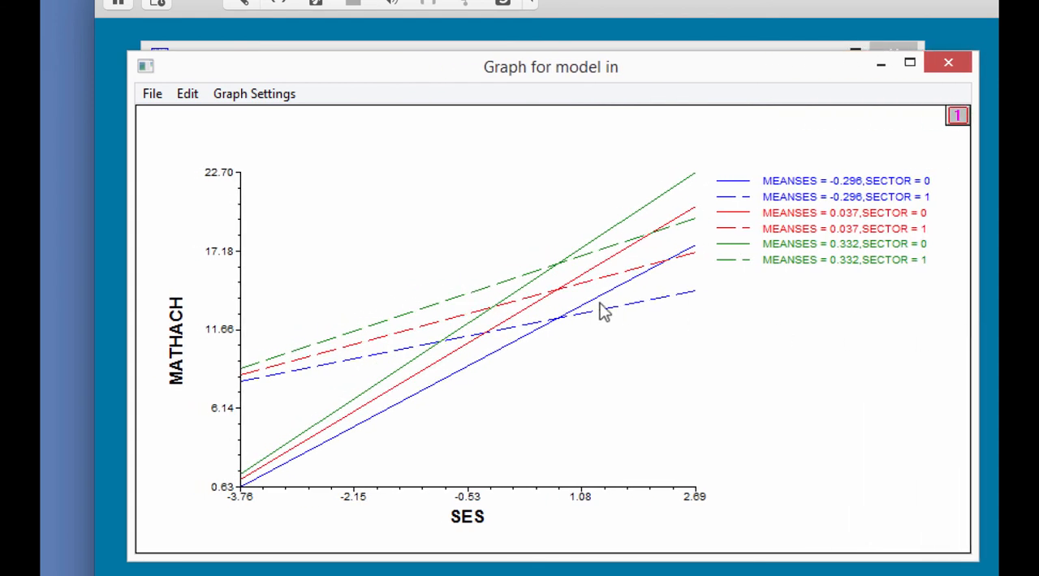